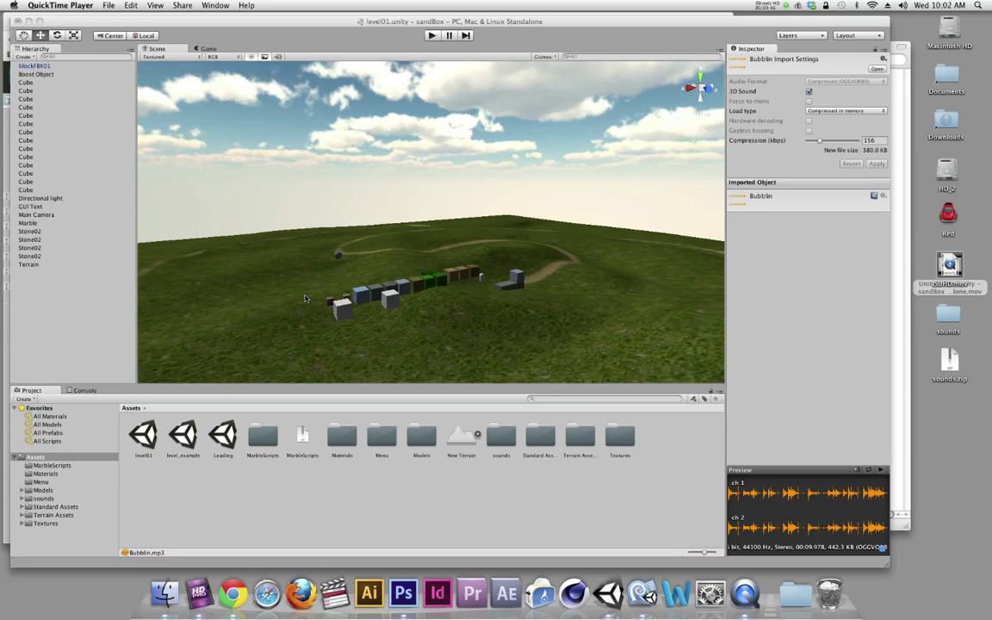
Check the attached sounds.zip on the Marble Game, Part 2 course page in Chrome and return to Unity.
click(232, 593)
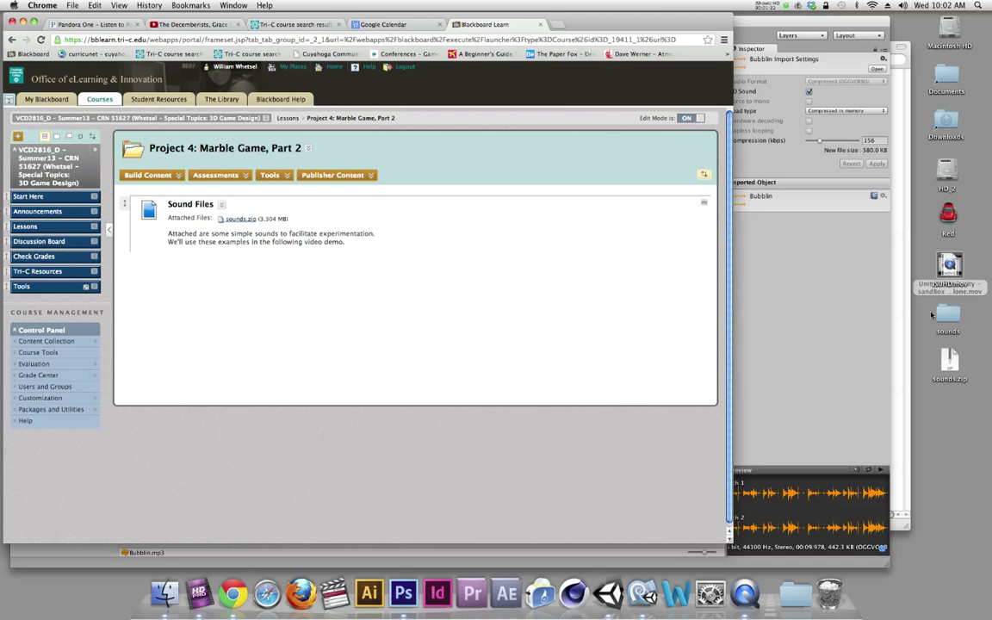
click(849, 363)
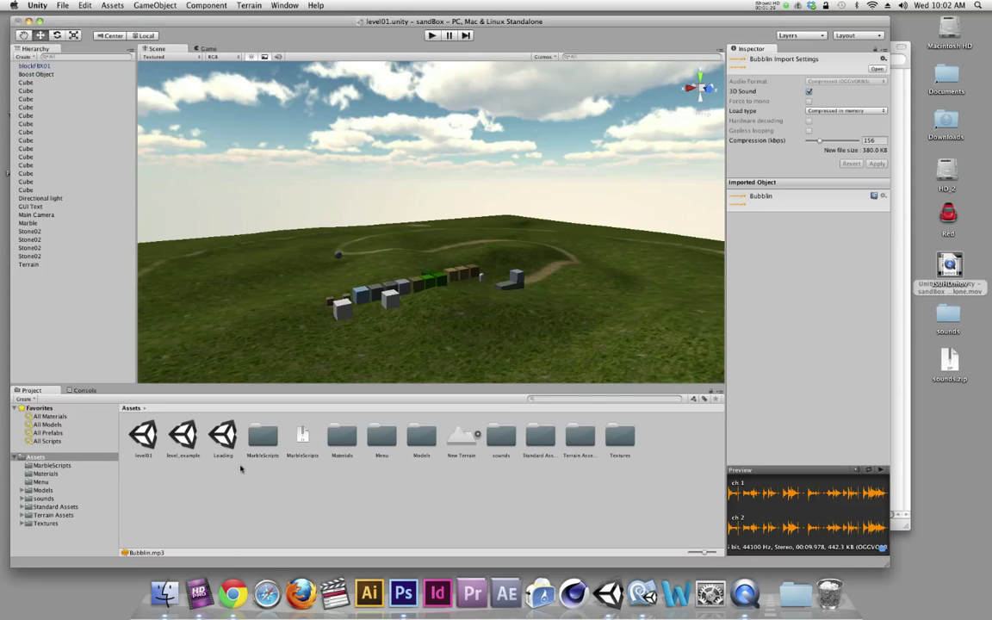
Preview the Bubblin audio clip from the loops subfolder of the project's sounds folder.
double_click(496, 435)
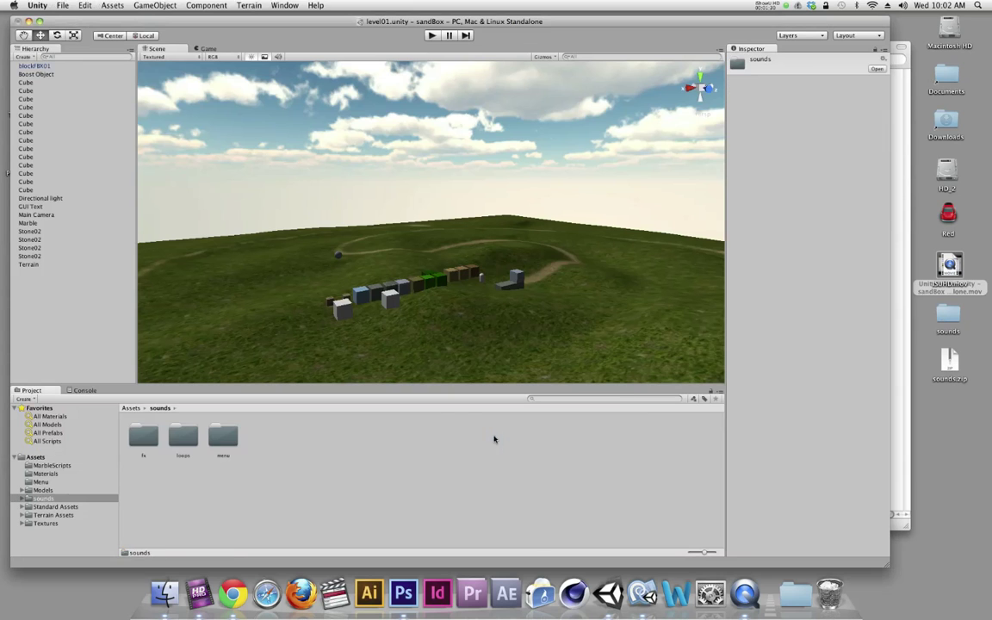
double_click(182, 438)
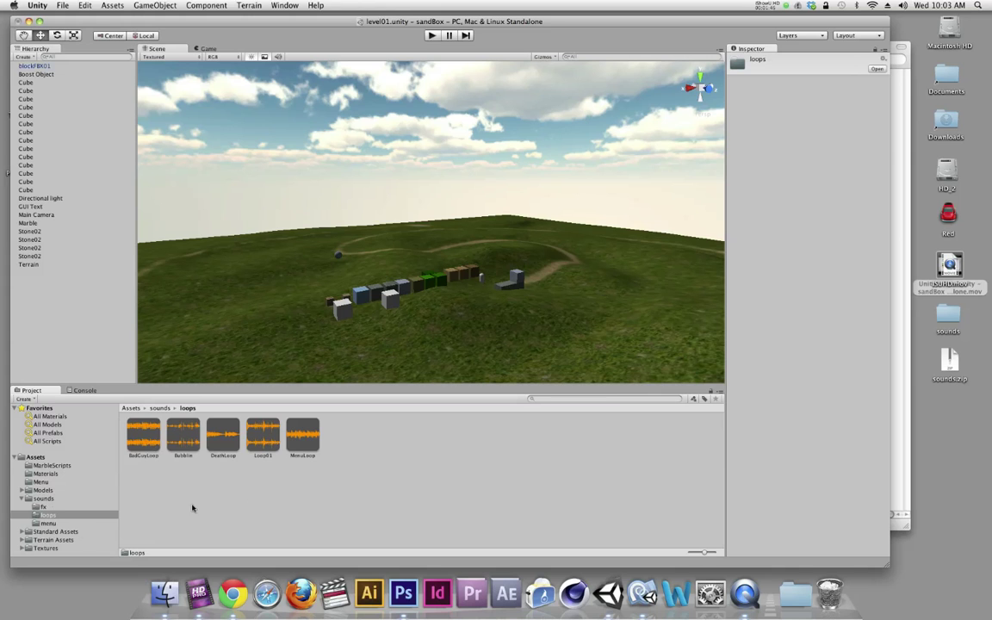
click(180, 441)
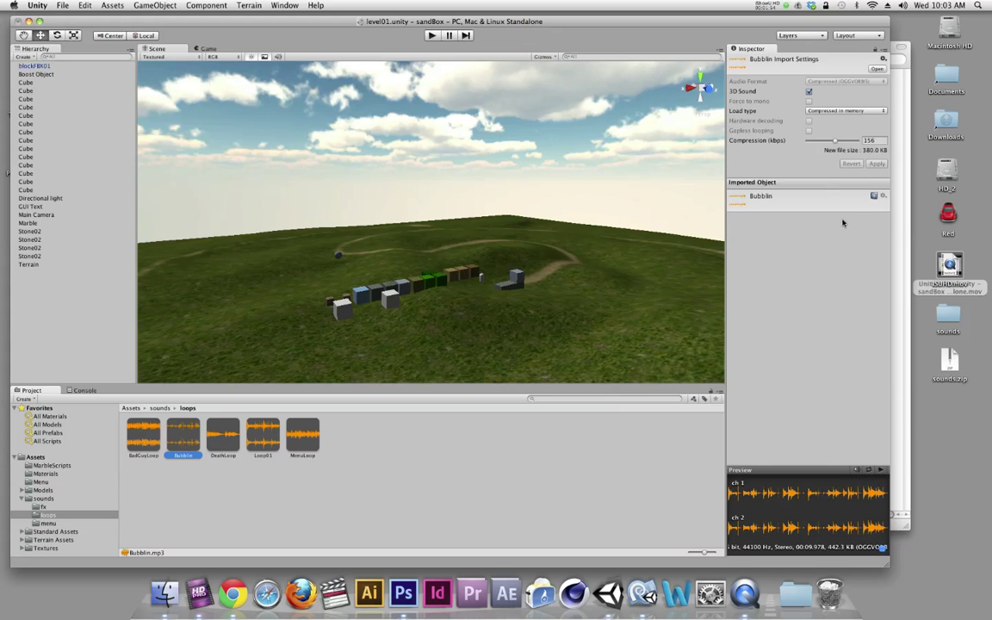
click(879, 471)
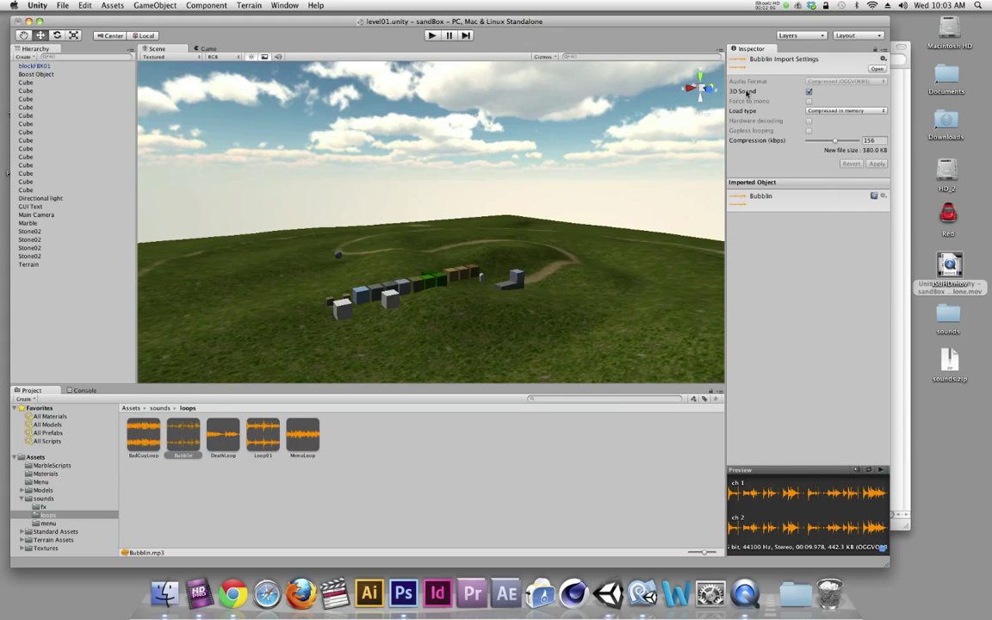
Add the Bubblin clip to the scene hierarchy as an audio source, keeping 3D Sound enabled in its import settings.
click(810, 92)
click(809, 93)
click(185, 443)
drag(185, 443, 58, 326)
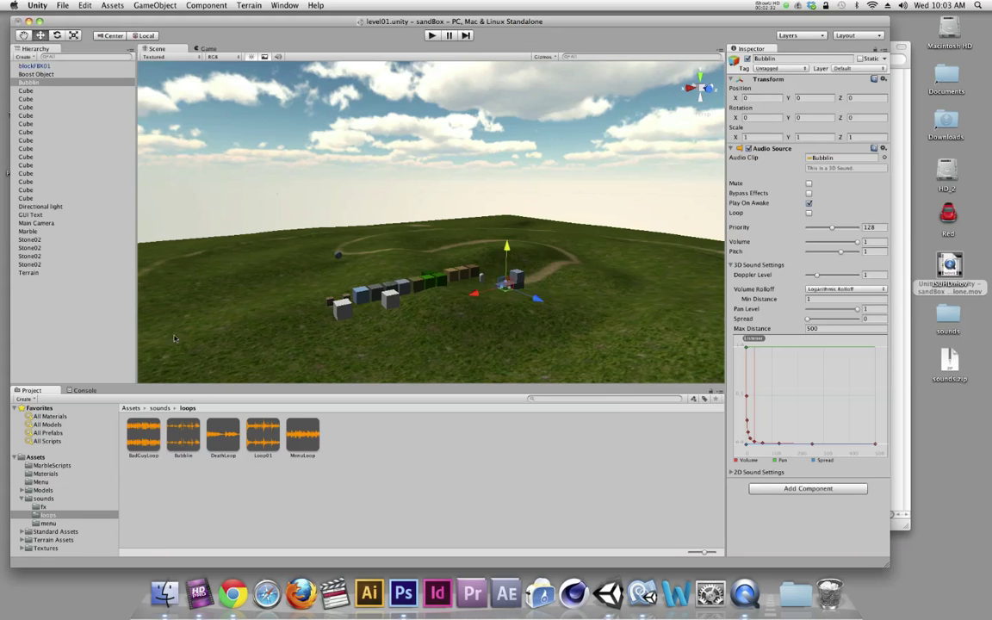
Move the Bubblin audio source to about X 3.96, Y 1.69 near the blocks and enable its looping.
drag(507, 256, 507, 245)
drag(474, 285, 462, 291)
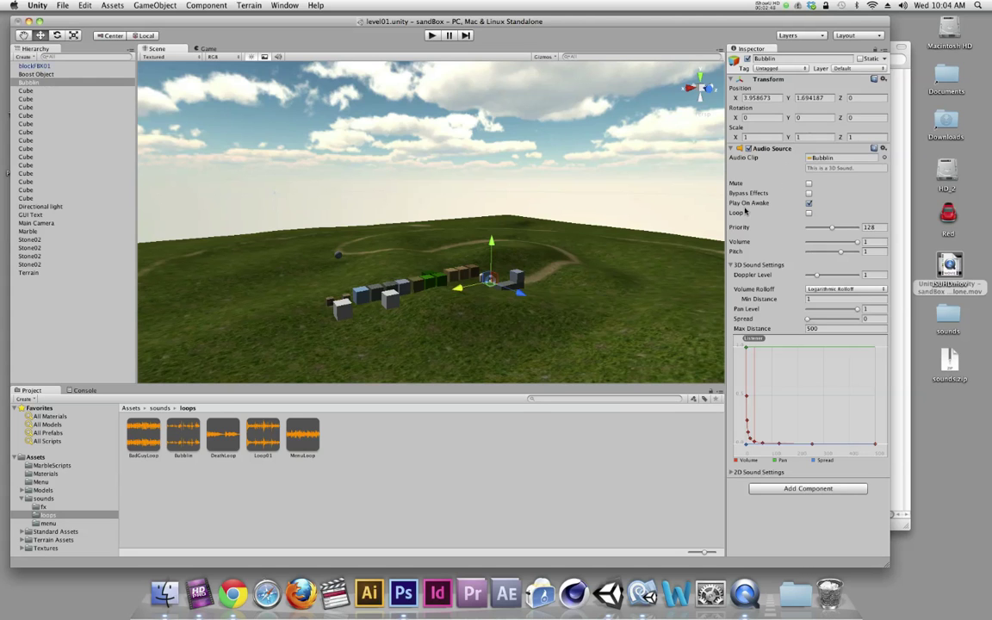
click(808, 213)
Play-test the level, rolling the marble away from the blocks to hear the 3D sound, and stop the game.
click(431, 35)
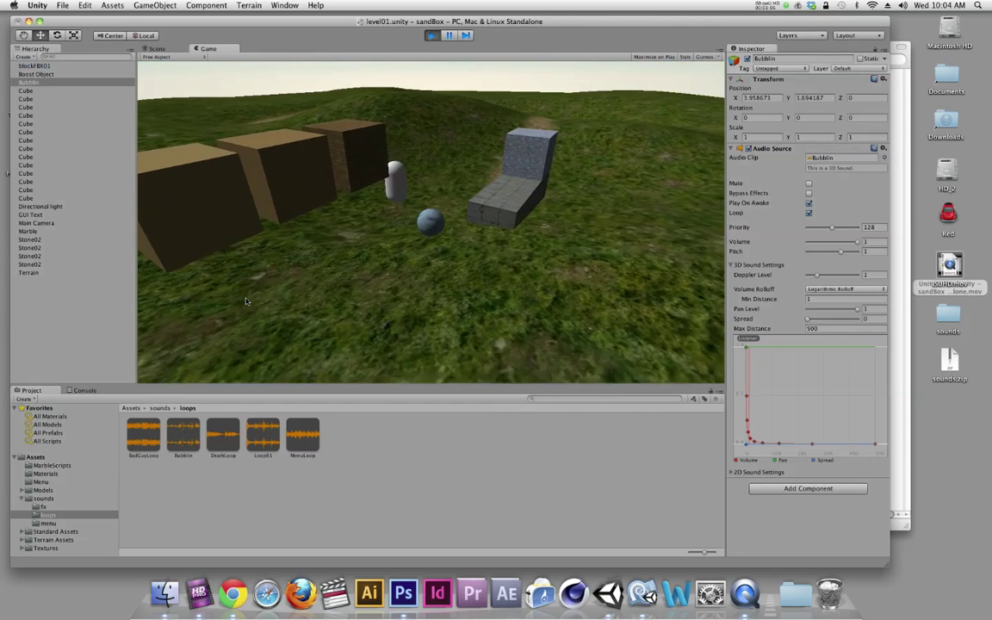
key(XF86AudioRaiseVolume)
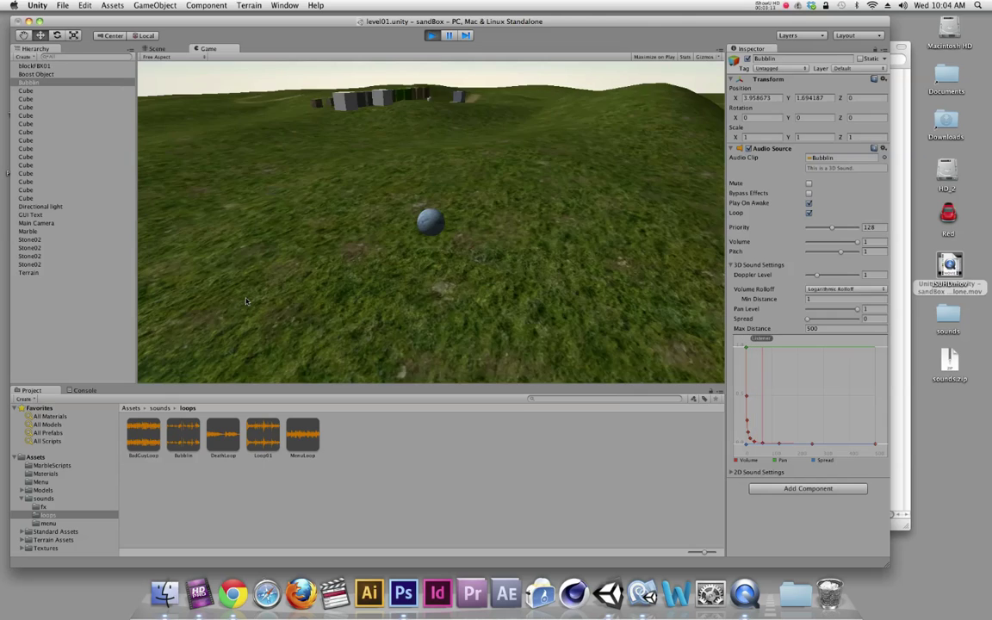
key(super+p)
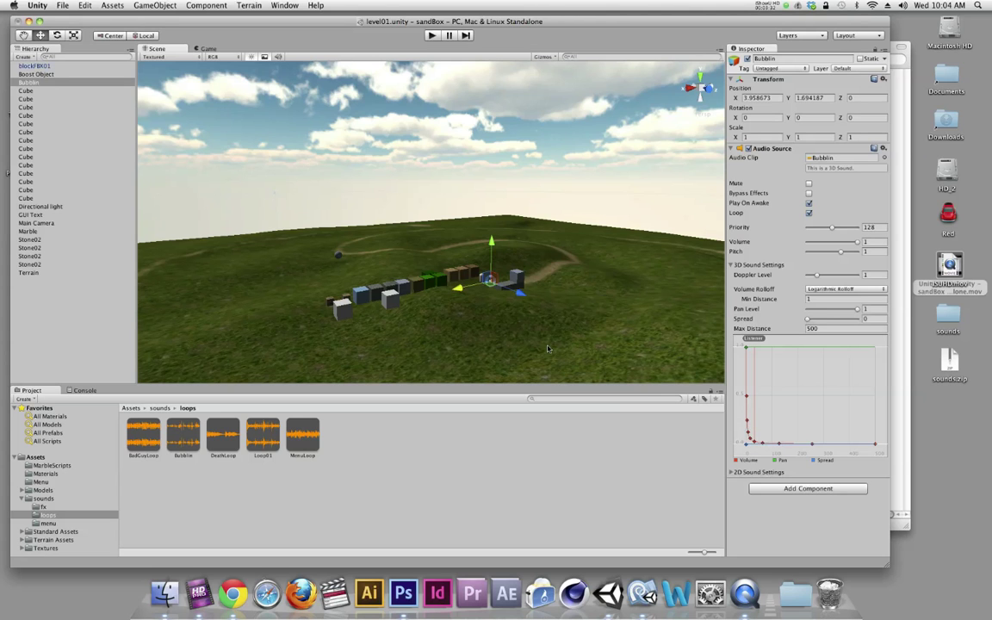
Delete the Bubblin audio source object from the scene hierarchy.
click(181, 442)
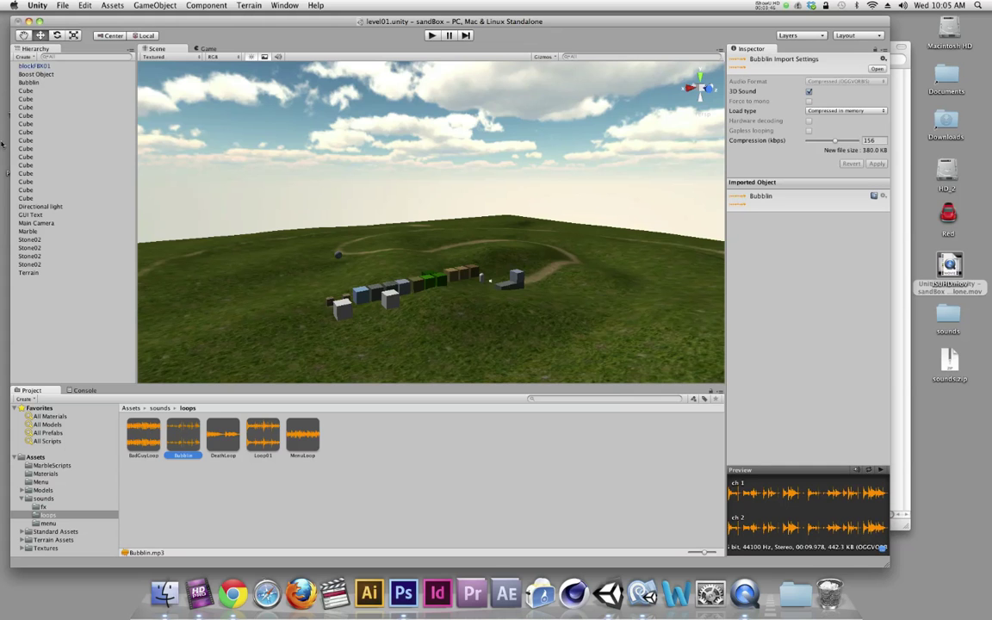
click(33, 82)
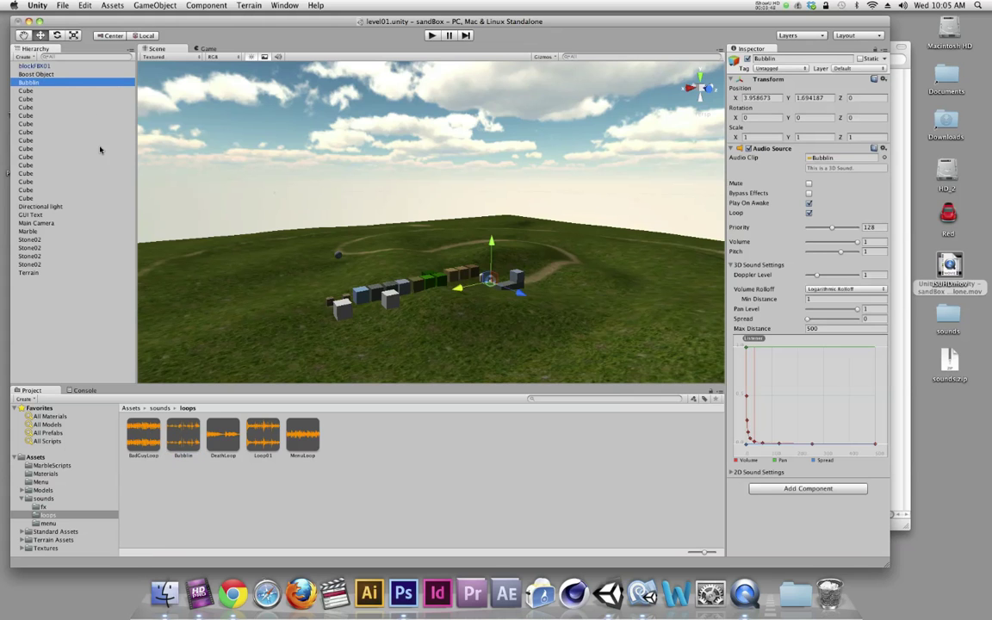
key(super+BackSpace)
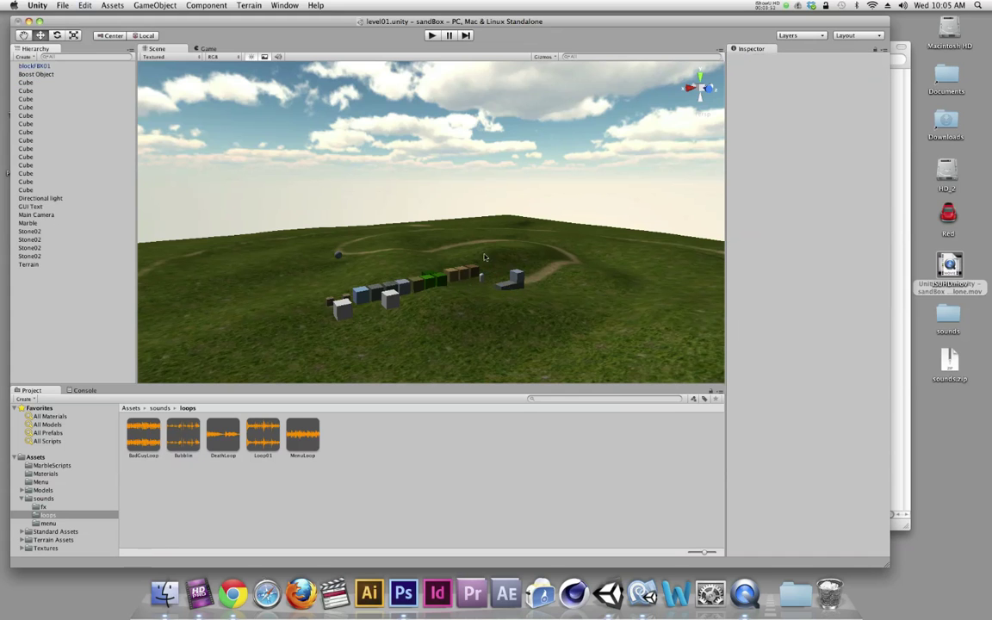
Disable 3D Sound in the Bubblin clip's import settings, apply the change, and add the clip to the scene hierarchy.
click(183, 439)
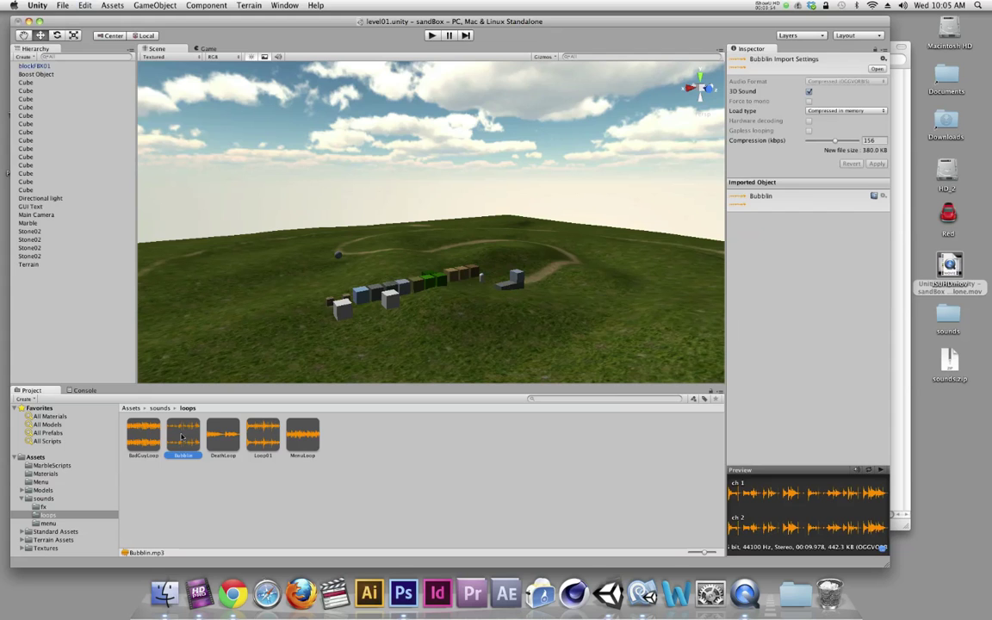
click(809, 93)
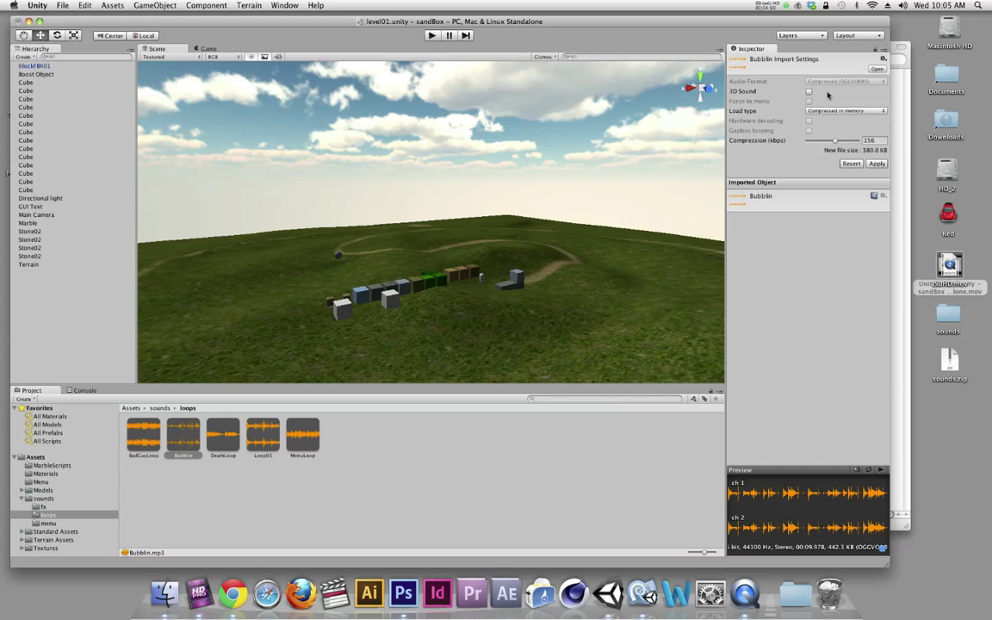
click(876, 165)
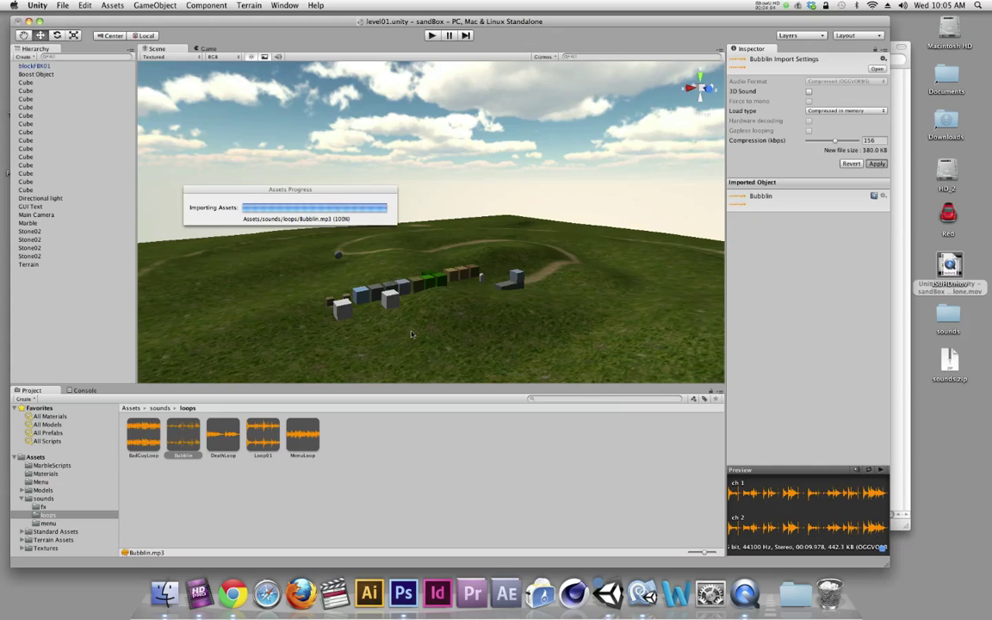
click(188, 437)
drag(188, 436, 65, 295)
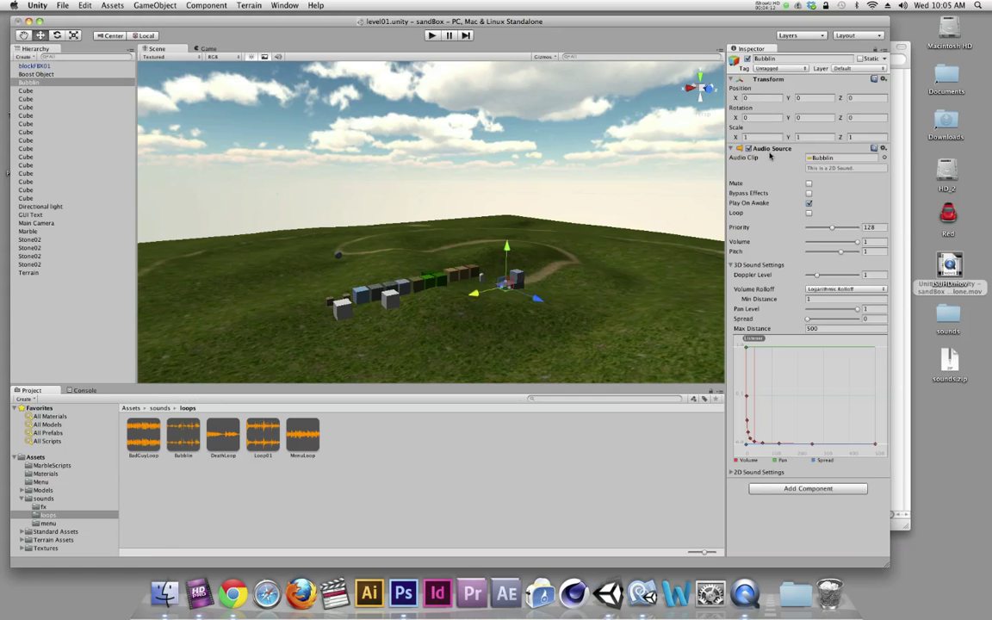
Play-test the level with the 2D Bubblin sound, rolling the marble across the terrain, and stop the game.
click(431, 34)
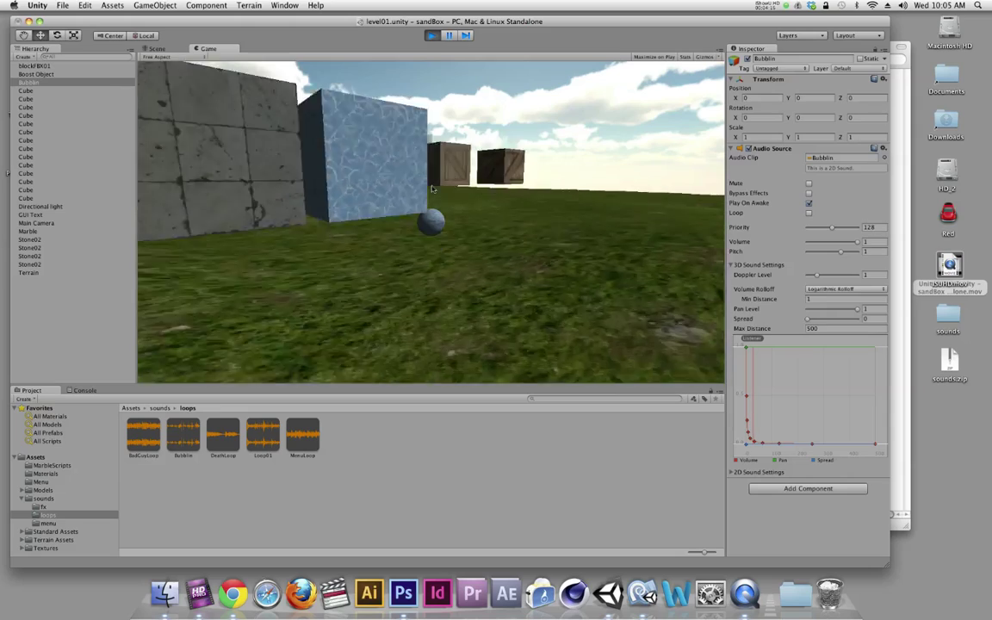
key(w)
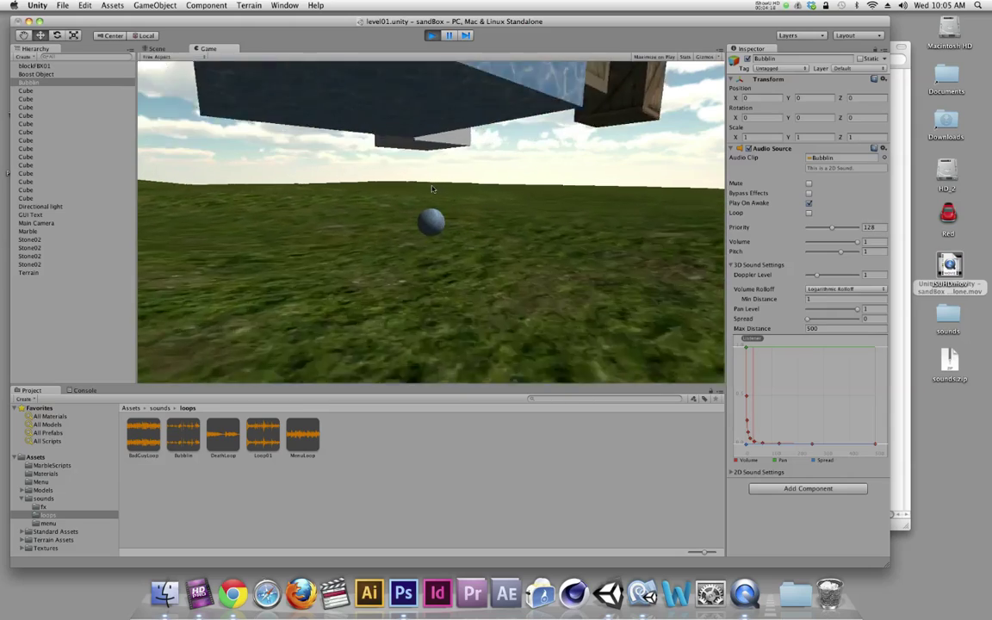
key(w)
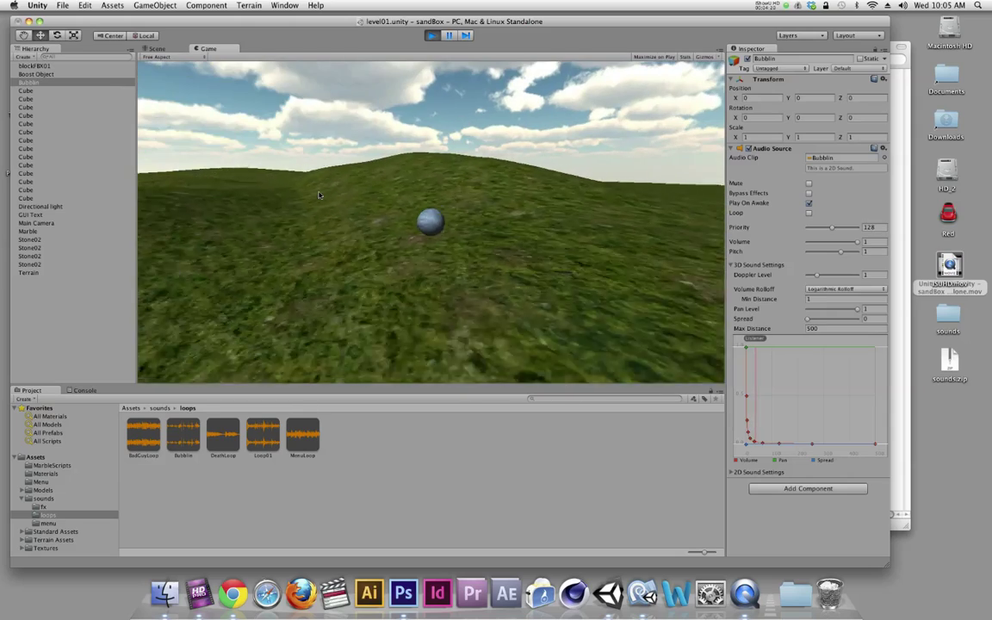
key(w)
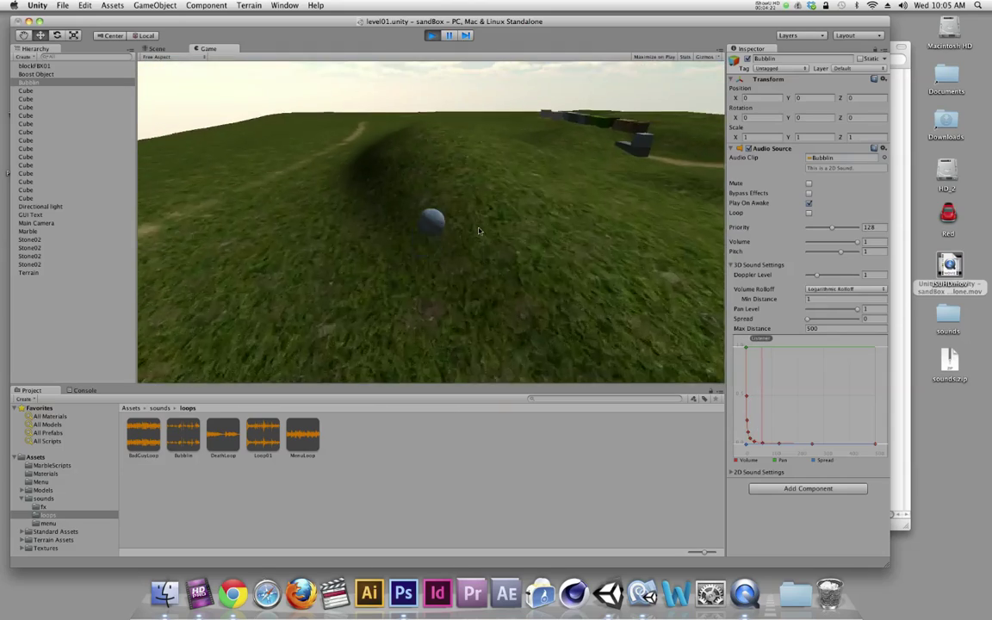
key(w)
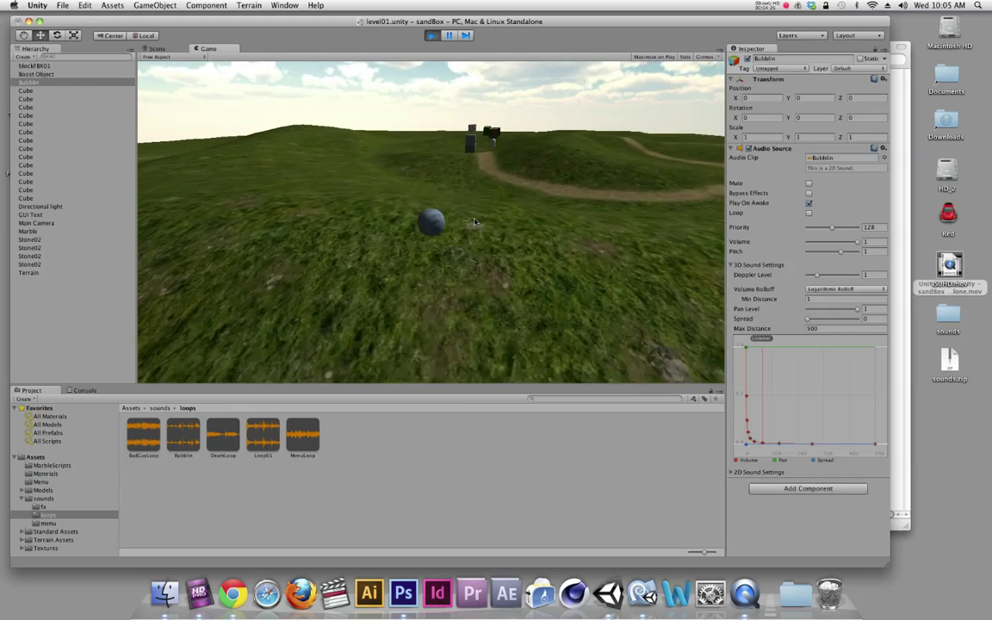
key(super+p)
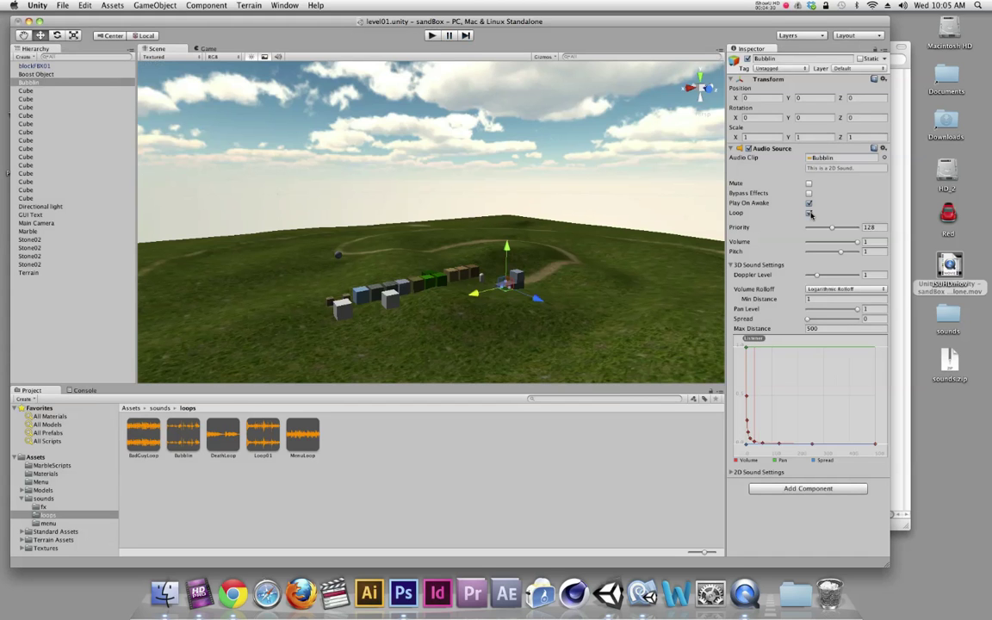
Enable looping on the Bubblin audio source, run the level again to hear it, and stop the game.
click(430, 35)
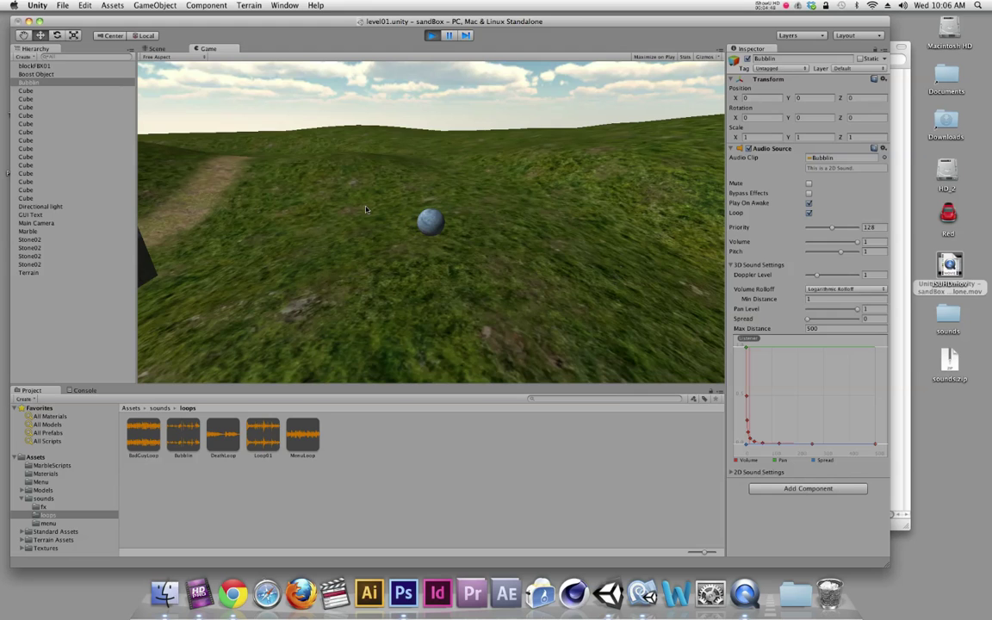
key(super+p)
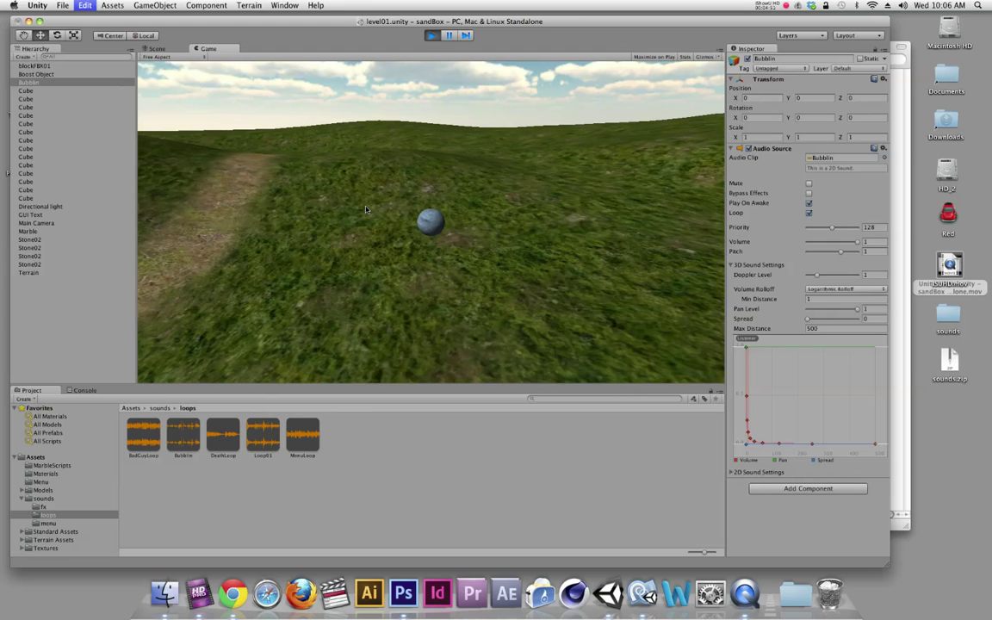